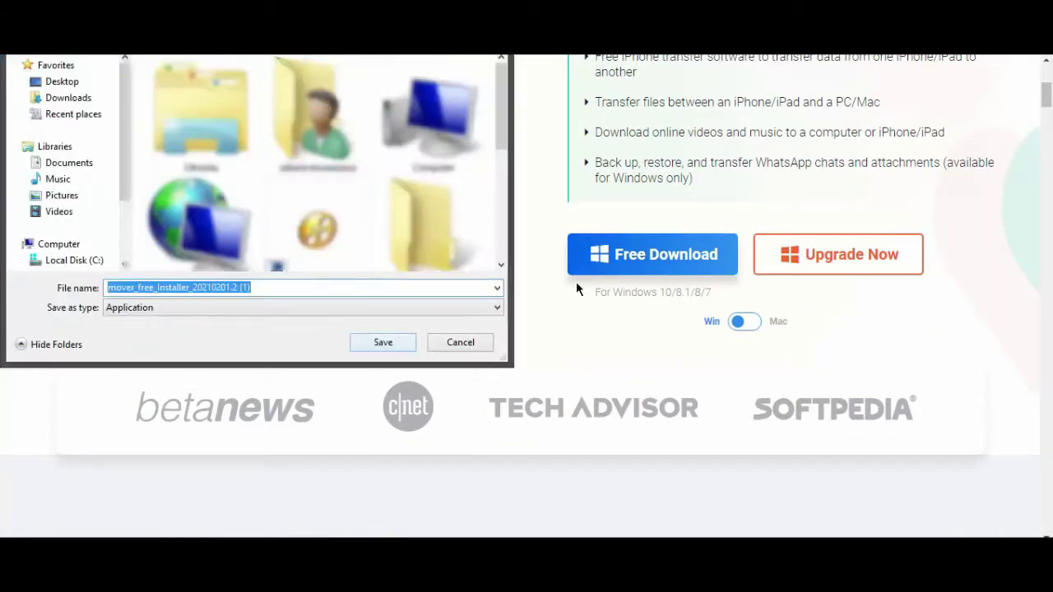
# Save the EaseUS MobiMover installer, launch it from the desktop and install the program
pyautogui.click(383, 343)
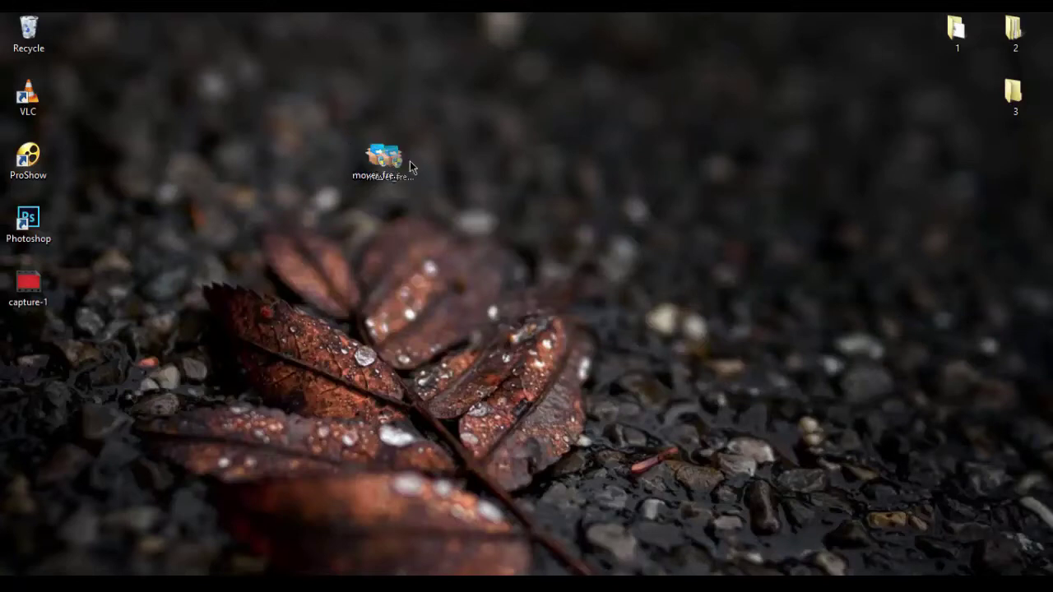
pyautogui.moveTo(411, 167); pyautogui.dragTo(405, 169)
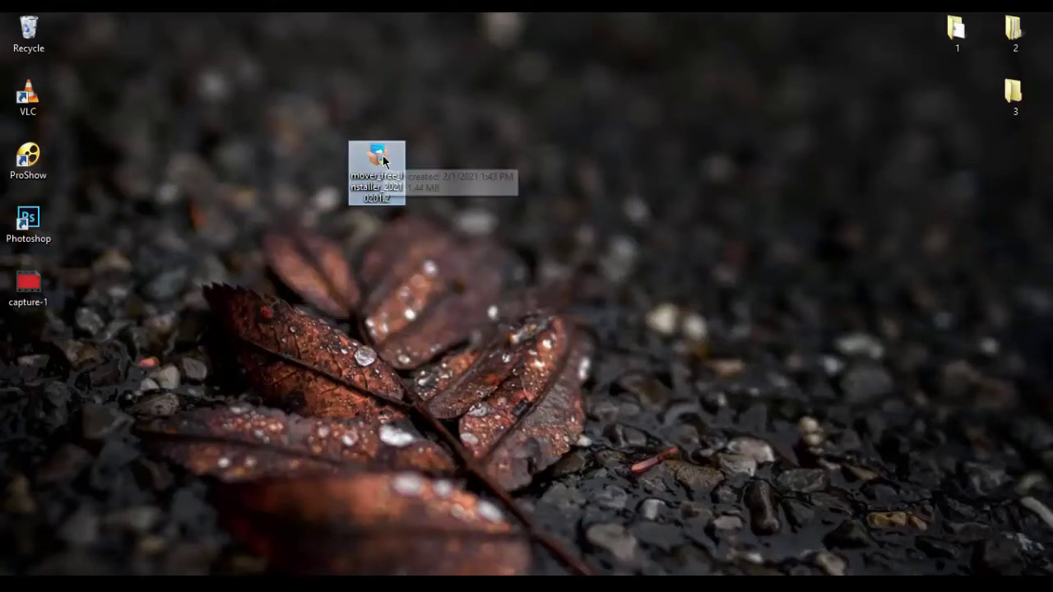
pyautogui.doubleClick(382, 155)
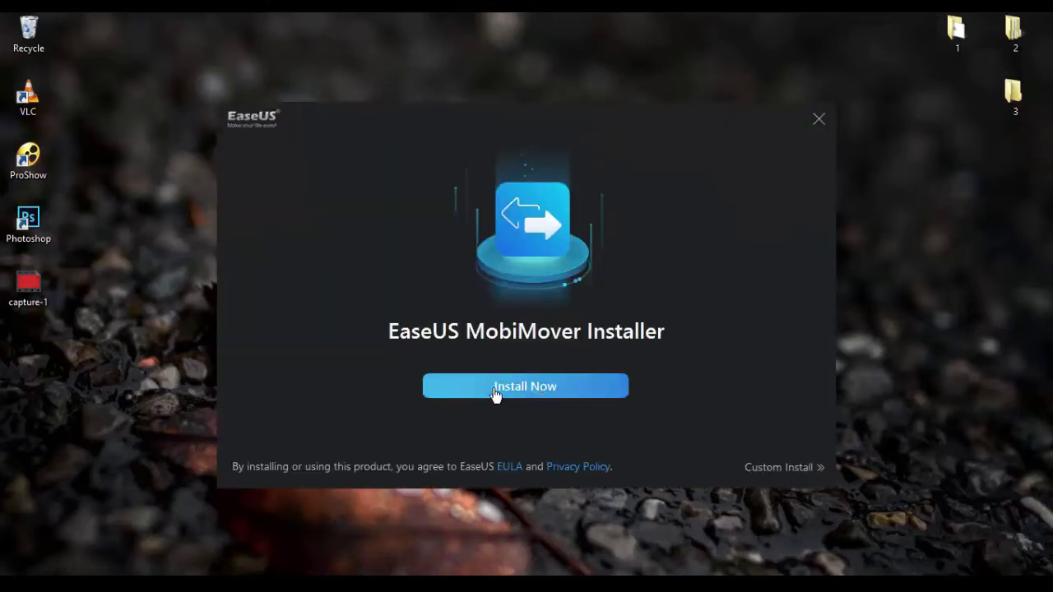
pyautogui.click(545, 392)
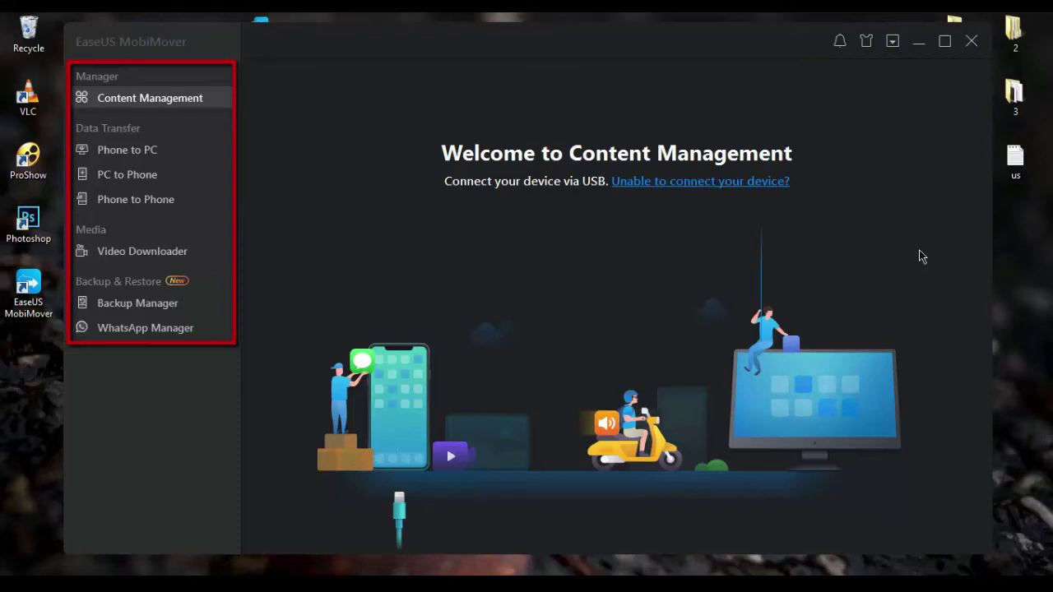
# Review the Content Management categories for the connected iPhone and proceed to the category selection of a Phone to PC transfer
pyautogui.click(148, 99)
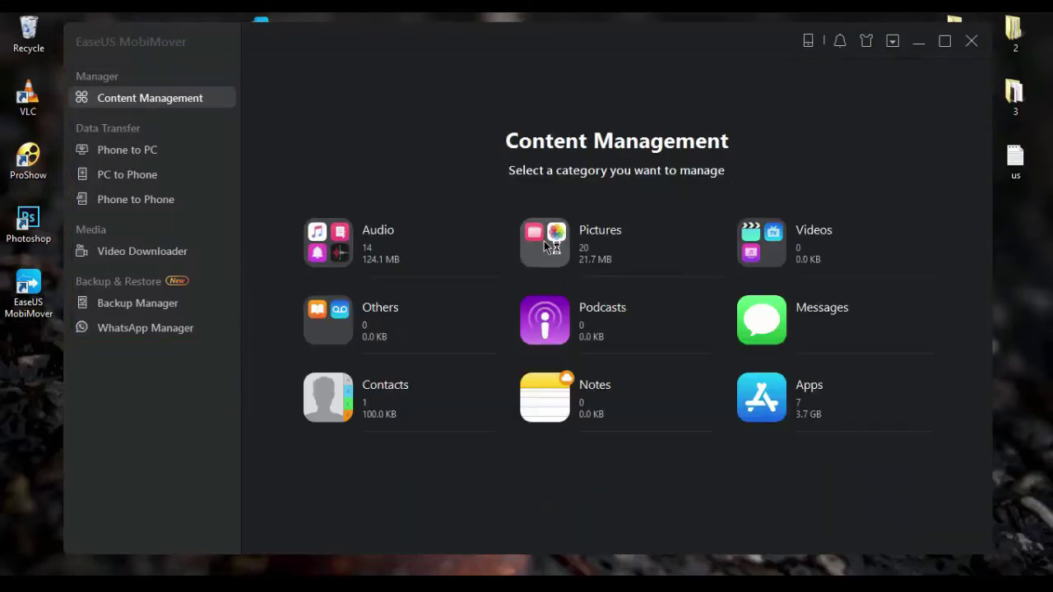
pyautogui.moveTo(744, 252)
pyautogui.click(114, 151)
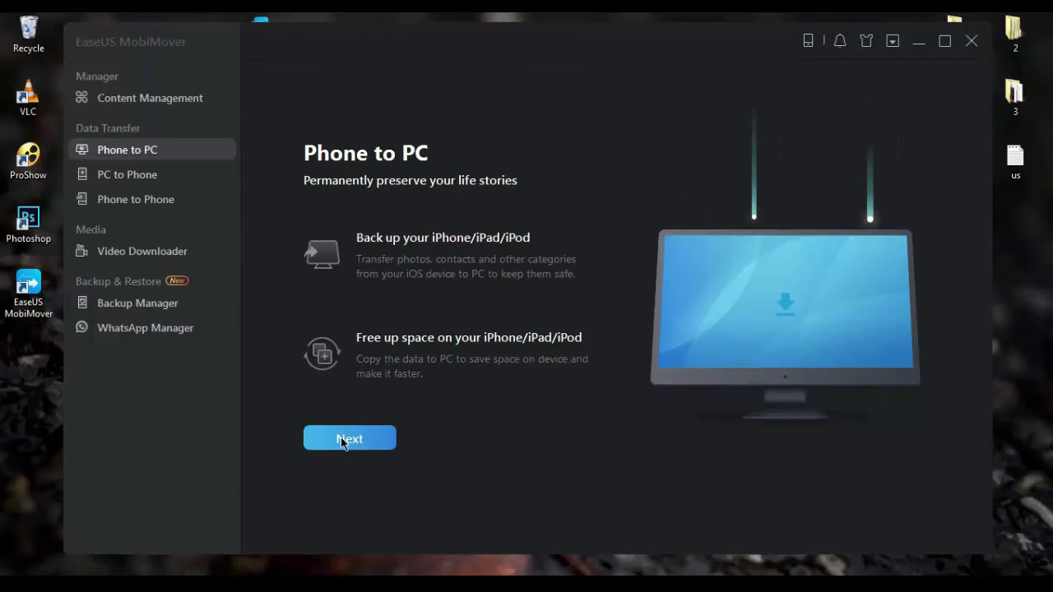
pyautogui.click(343, 441)
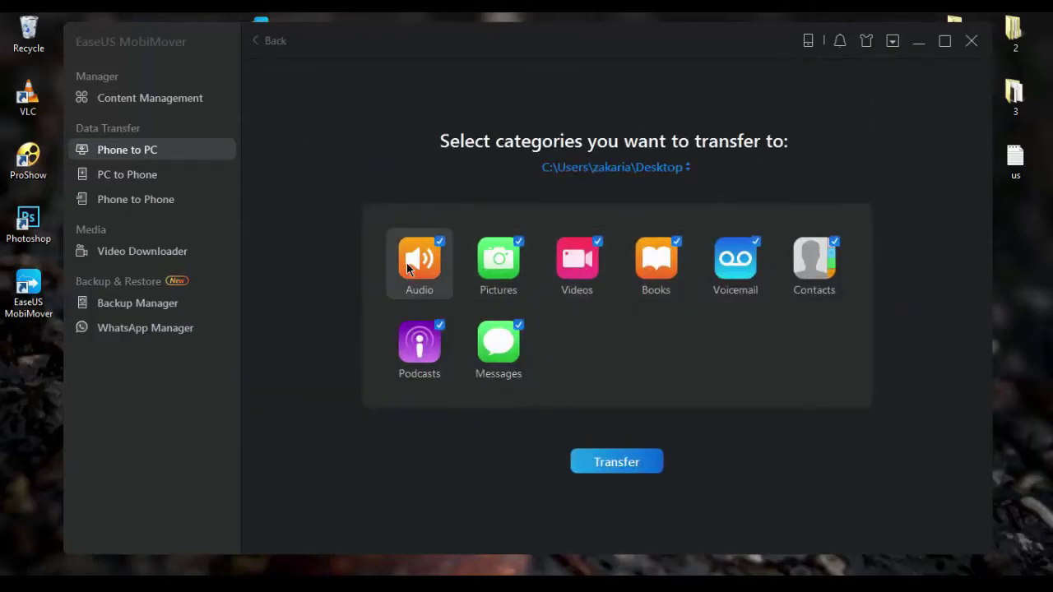
# Exclude every category except Pictures and Videos and transfer them from the iPhone to the PC's Desktop
pyautogui.click(419, 344)
pyautogui.click(498, 345)
pyautogui.click(654, 265)
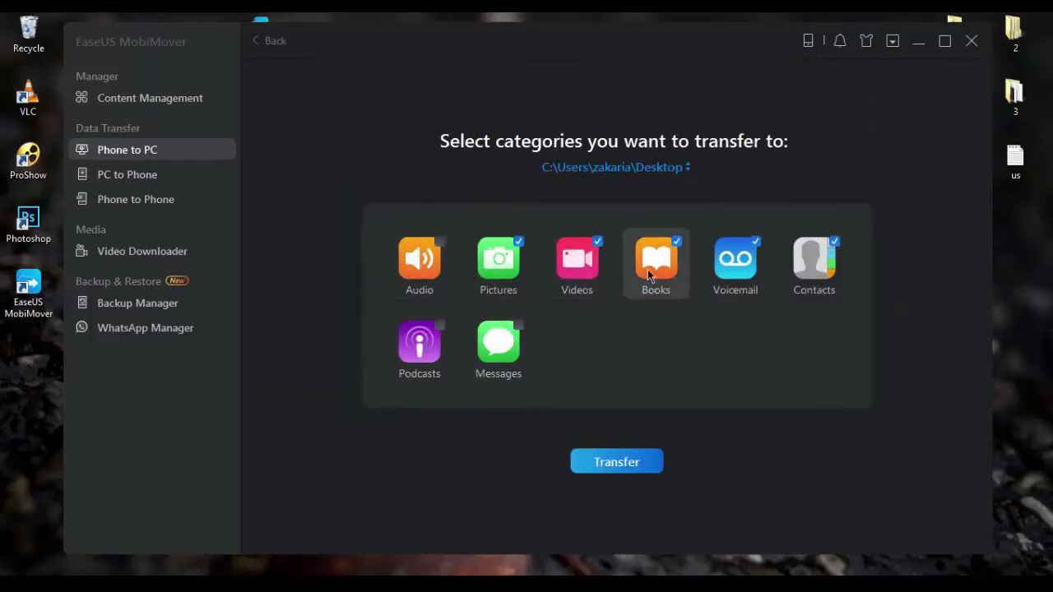
pyautogui.click(738, 267)
pyautogui.click(796, 271)
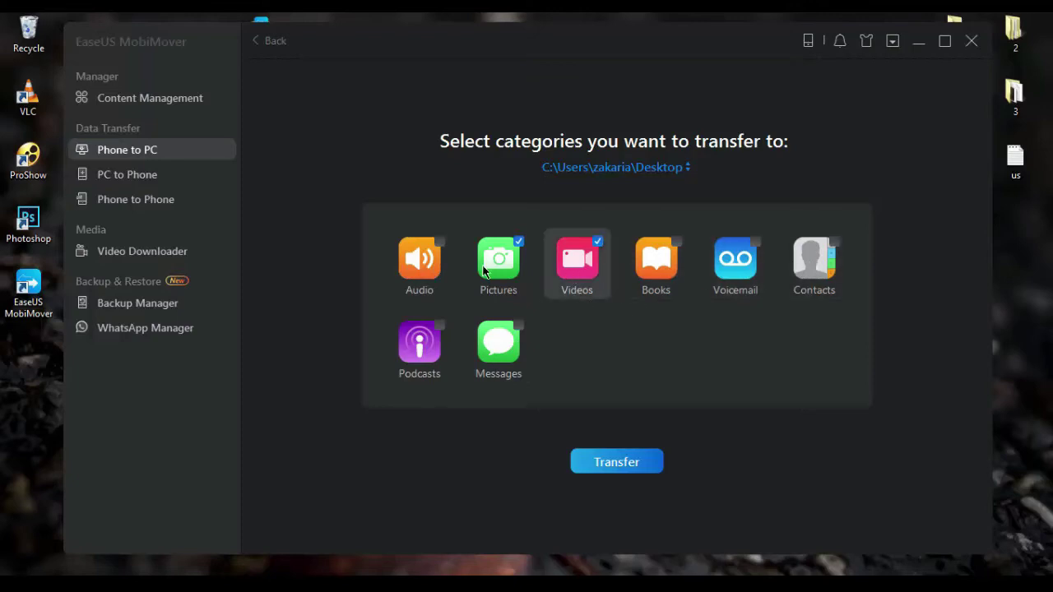
pyautogui.click(613, 463)
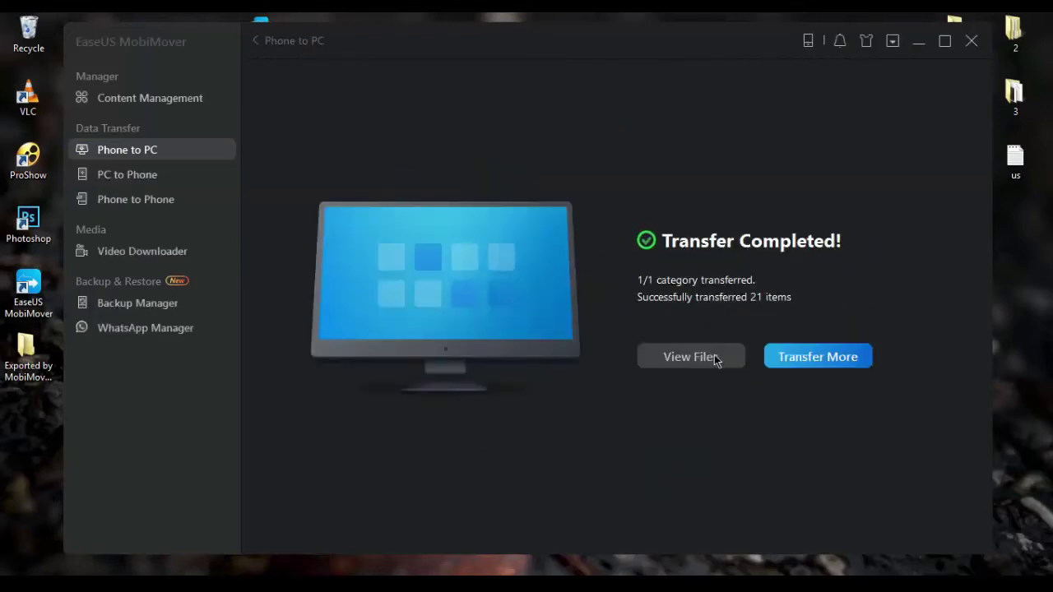
# Minimize MobiMover, bring the exported folder to the middle of the desktop and open it in a centred window
pyautogui.click(918, 43)
pyautogui.moveTo(25, 346); pyautogui.dragTo(661, 224)
pyautogui.doubleClick(659, 246)
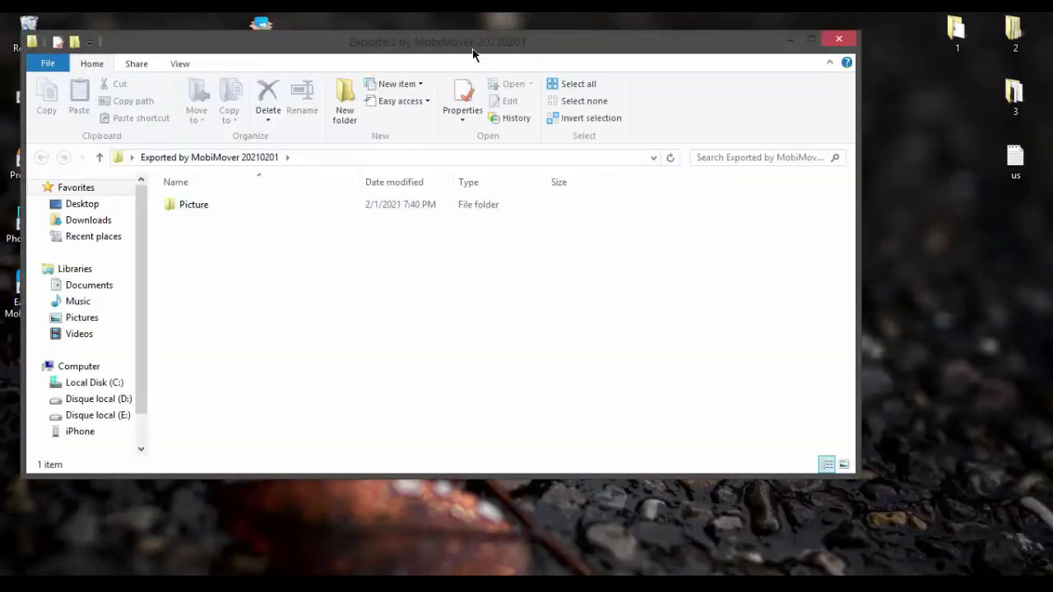
pyautogui.moveTo(473, 53); pyautogui.dragTo(598, 82)
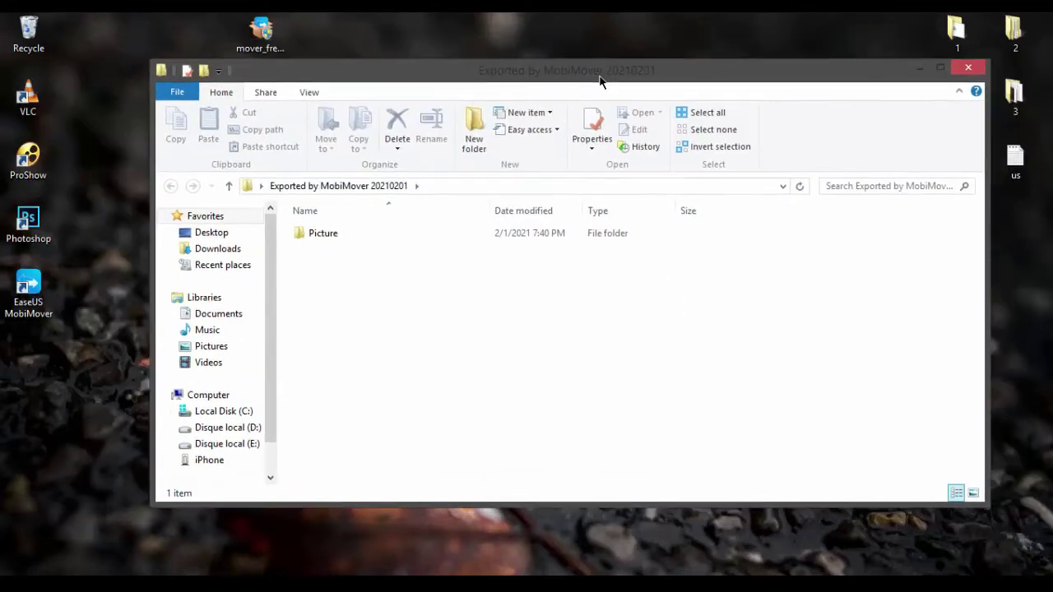
# Open the Album folder inside the exported Picture folder
pyautogui.click(366, 238)
pyautogui.doubleClick(359, 233)
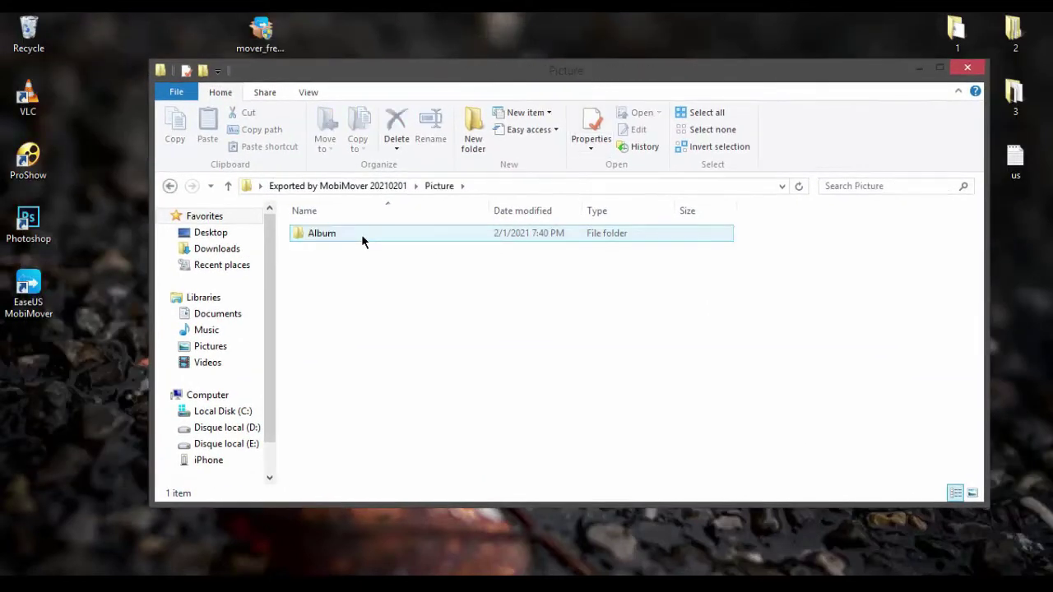
pyautogui.click(364, 232)
pyautogui.doubleClick(364, 233)
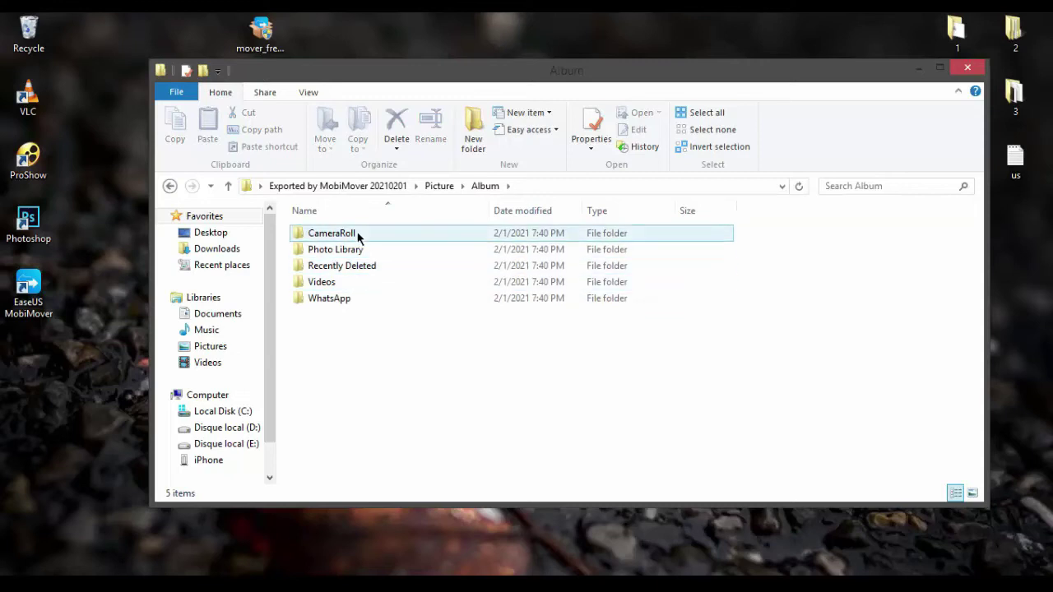
# Check the contents of the exported Photo Library, CameraRoll and Videos folders and return to the Album folder
pyautogui.doubleClick(352, 249)
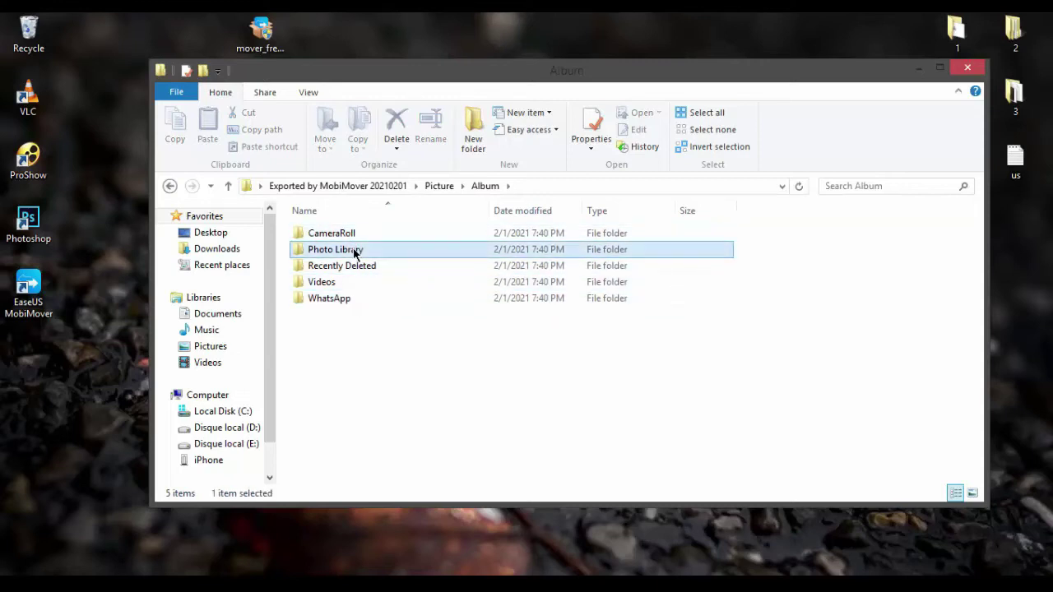
pyautogui.click(175, 185)
pyautogui.doubleClick(367, 232)
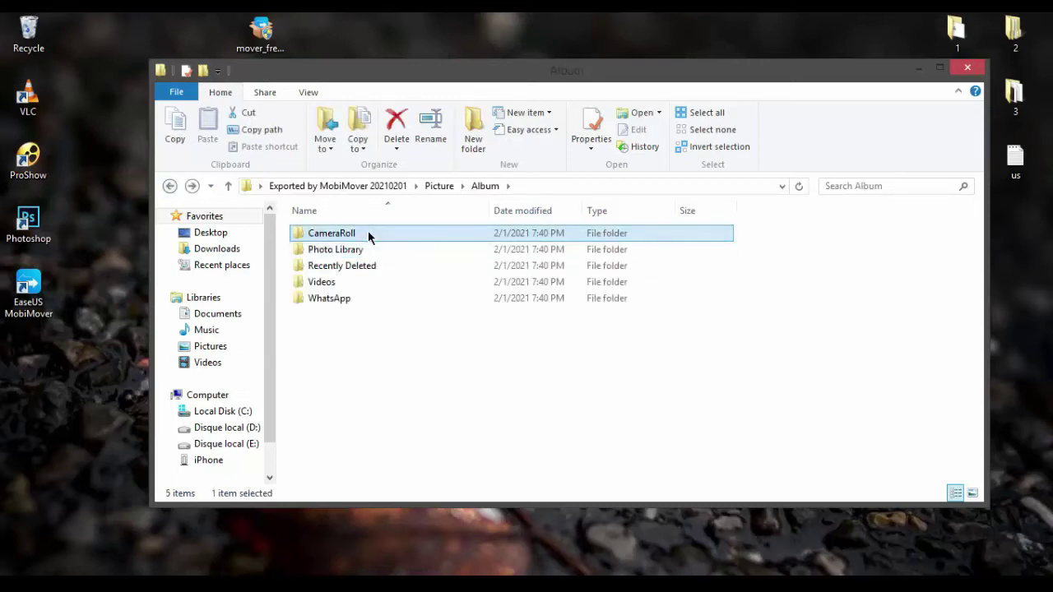
pyautogui.scroll(-1, 708, 350)
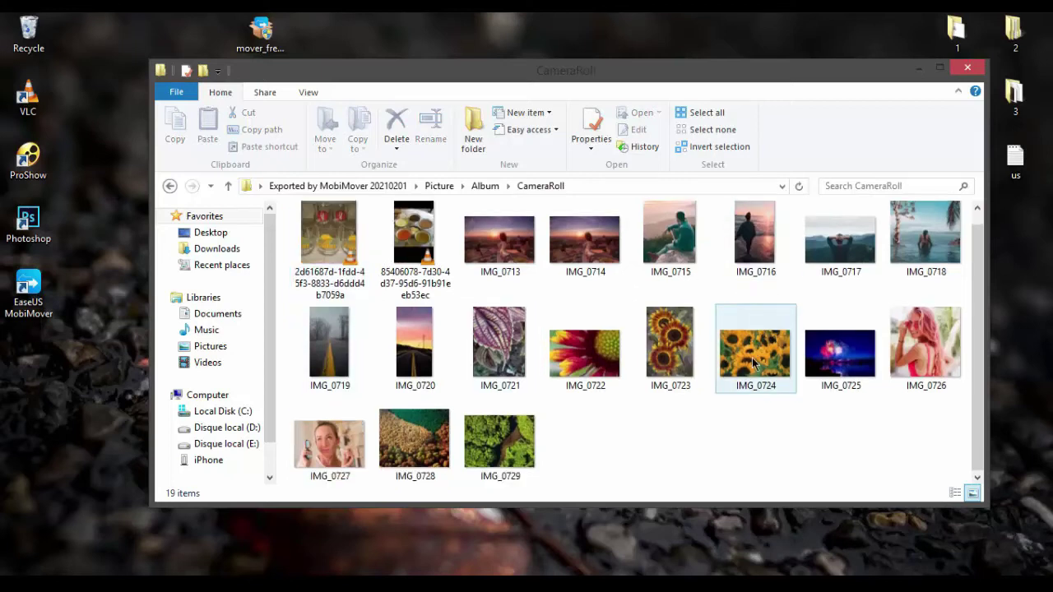
pyautogui.scroll(1, 747, 352)
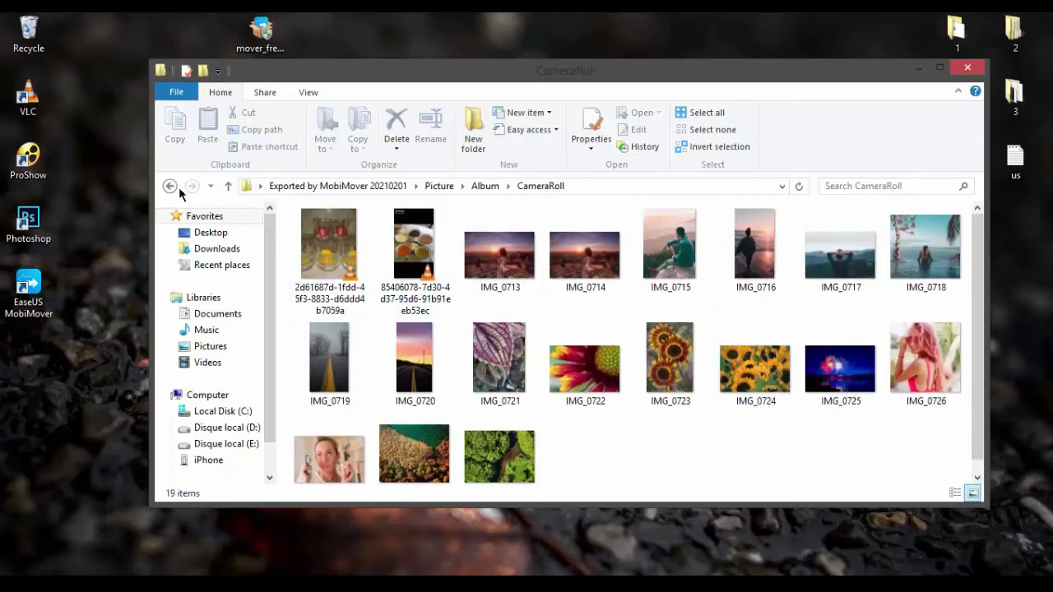
pyautogui.click(169, 187)
pyautogui.doubleClick(366, 279)
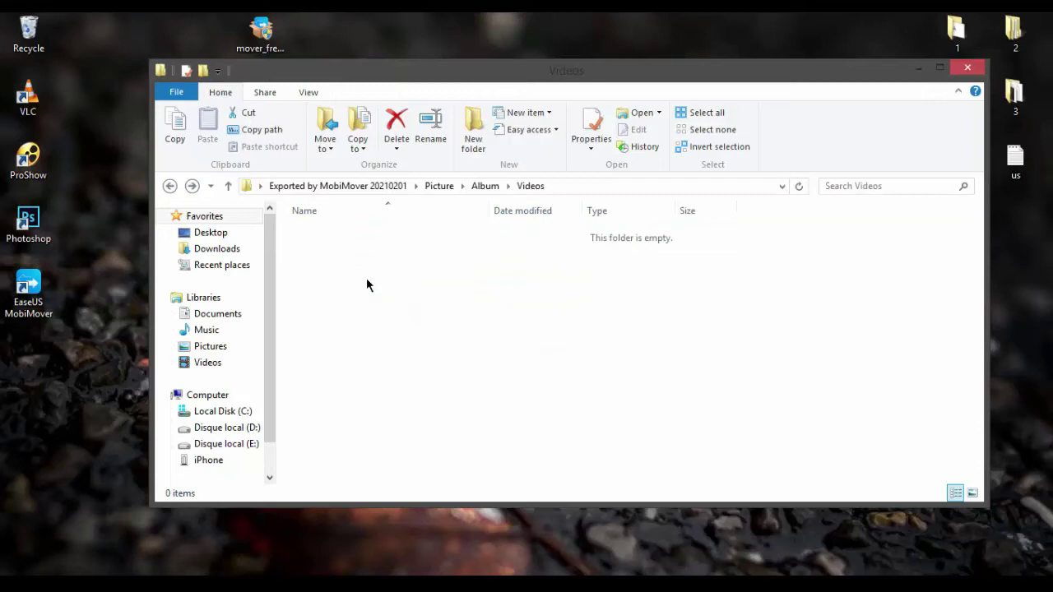
pyautogui.click(169, 186)
# Switch back to EaseUS MobiMover and download a video with Video Downloader from the copied YouTube link
pyautogui.hotkey('alt', 'Tab')
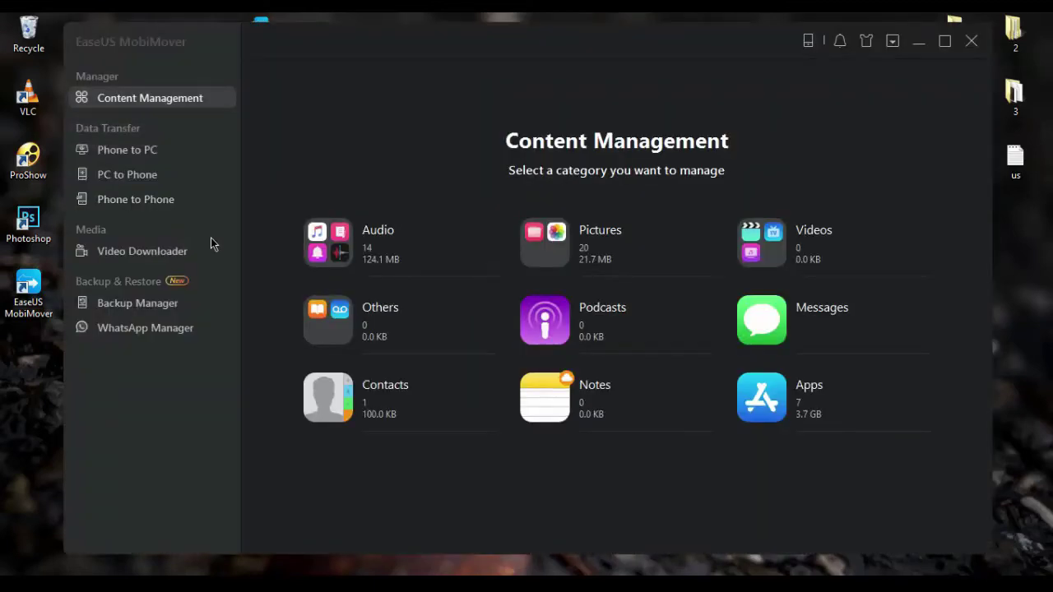
pyautogui.click(151, 251)
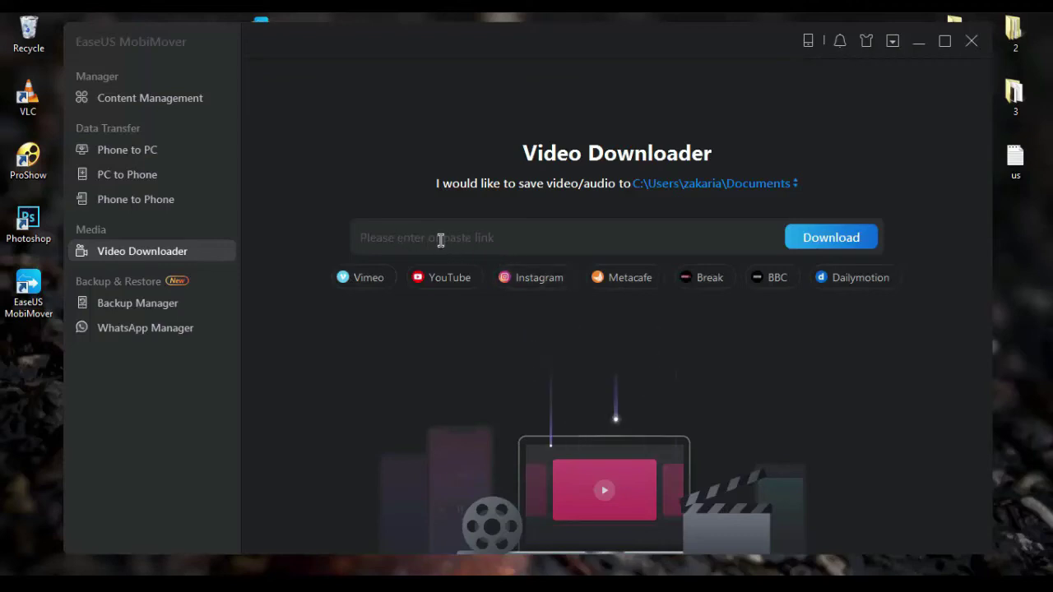
pyautogui.rightClick(428, 237)
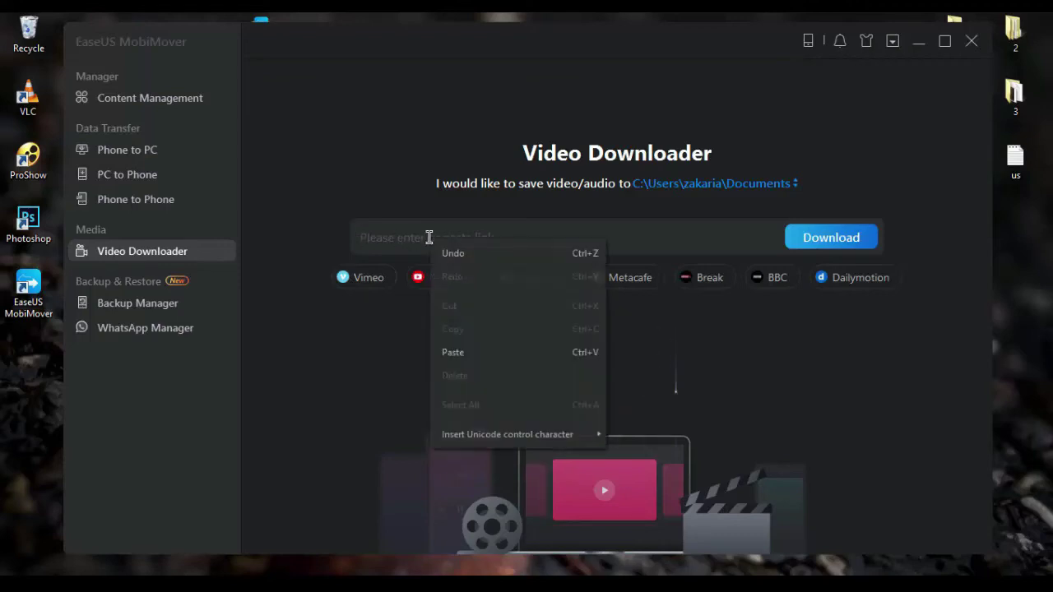
pyautogui.click(477, 352)
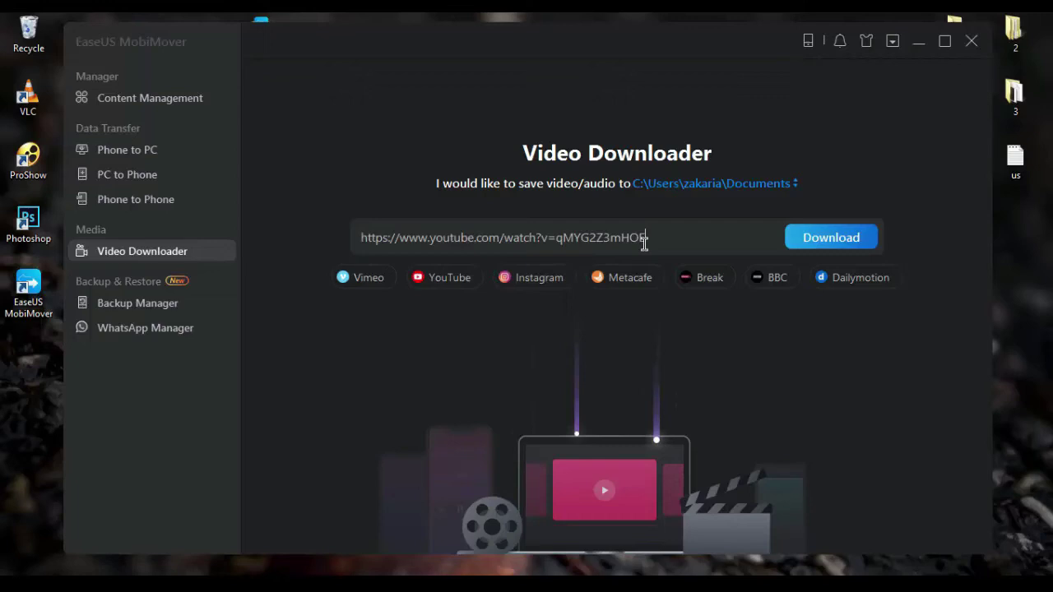
pyautogui.click(815, 239)
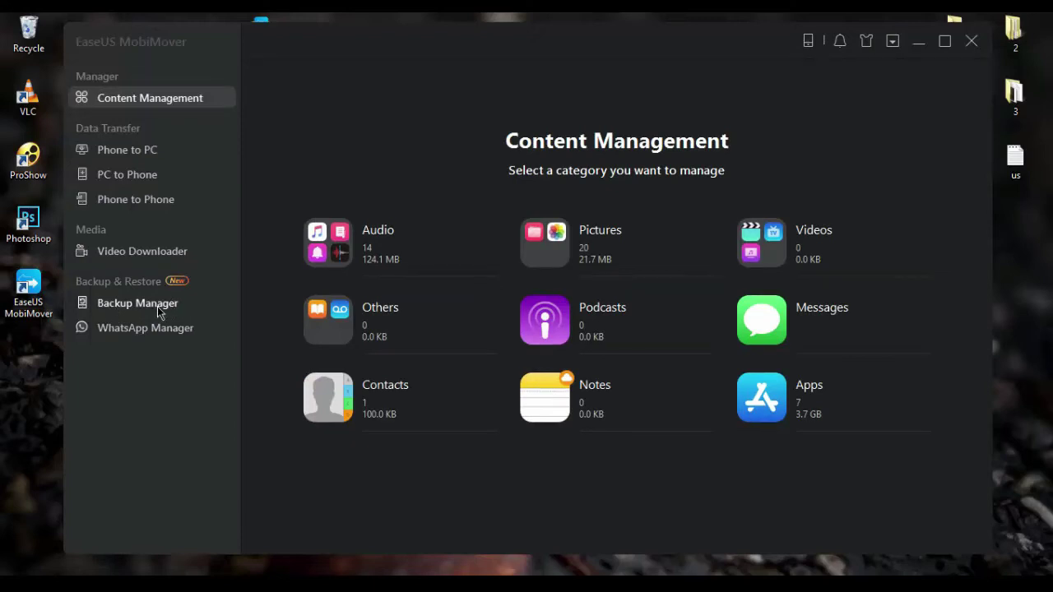
# Start a customized Backup Manager backup of the iPhone that includes only Photos, saved to C:\MobiMoverBackup
pyautogui.click(112, 304)
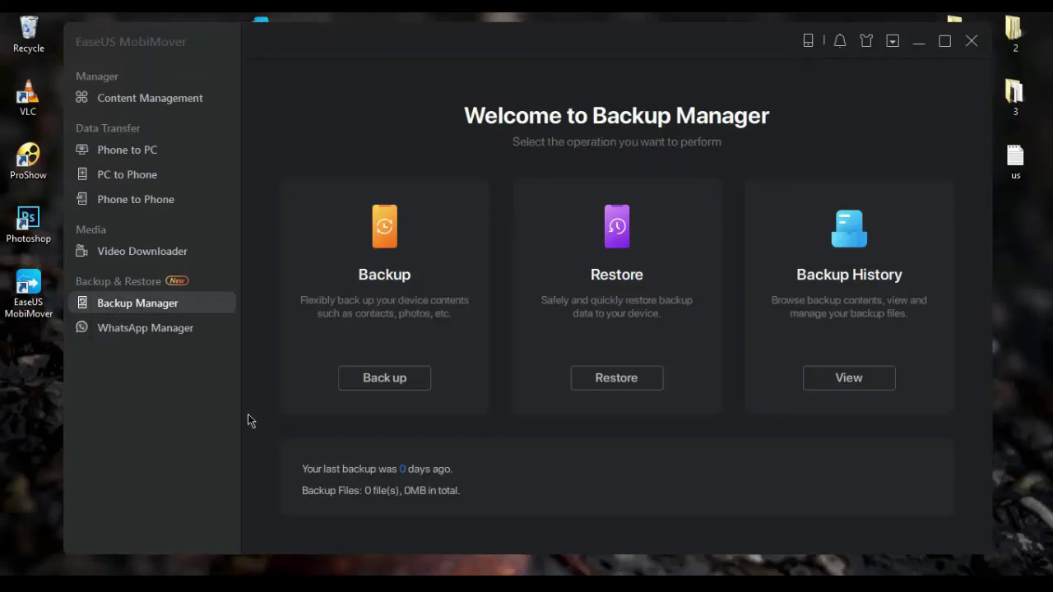
pyautogui.click(368, 380)
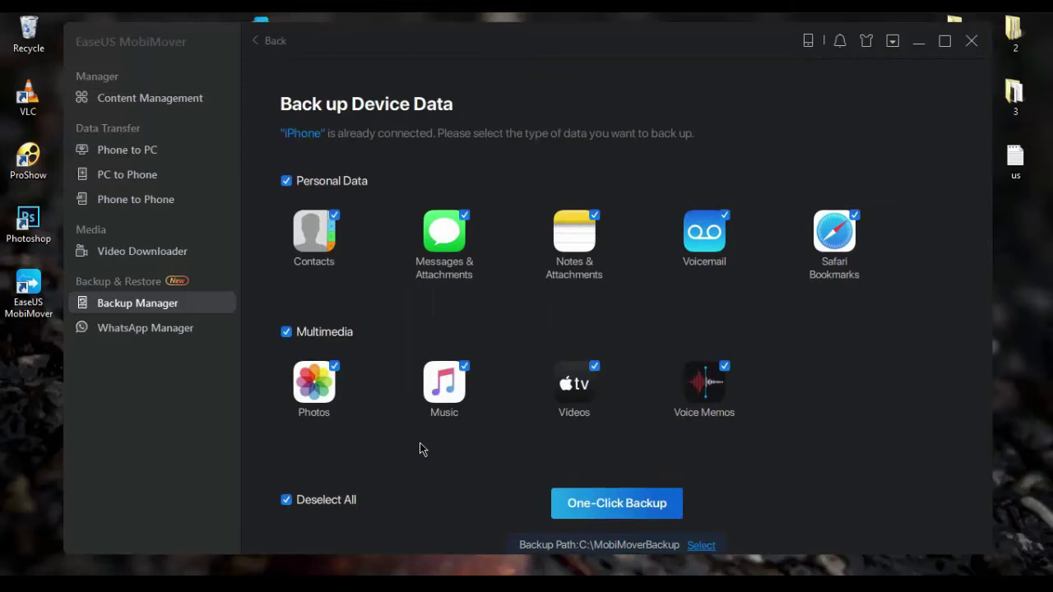
pyautogui.click(287, 181)
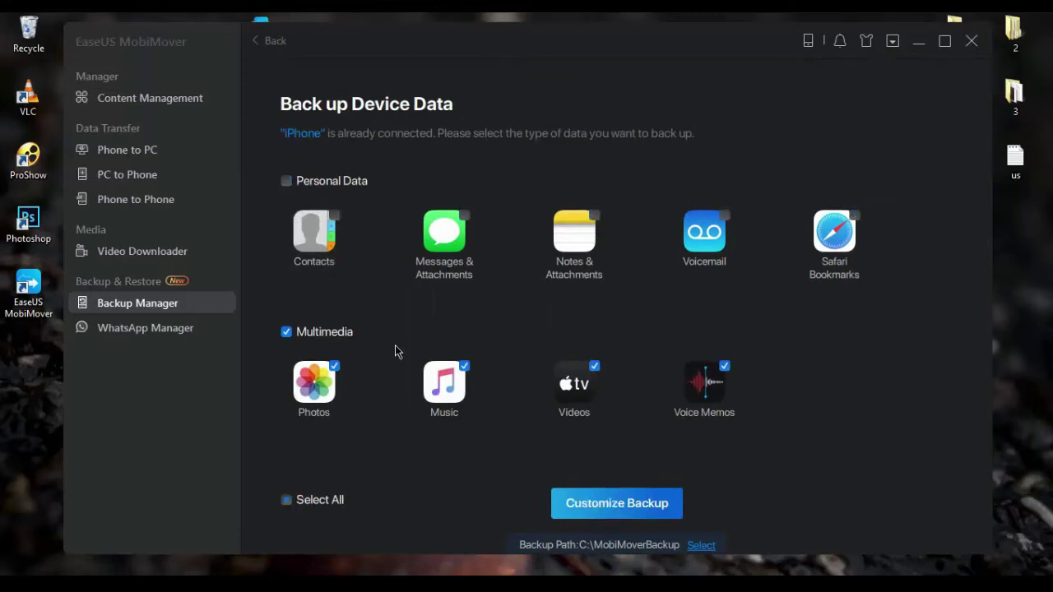
pyautogui.click(456, 366)
pyautogui.click(592, 374)
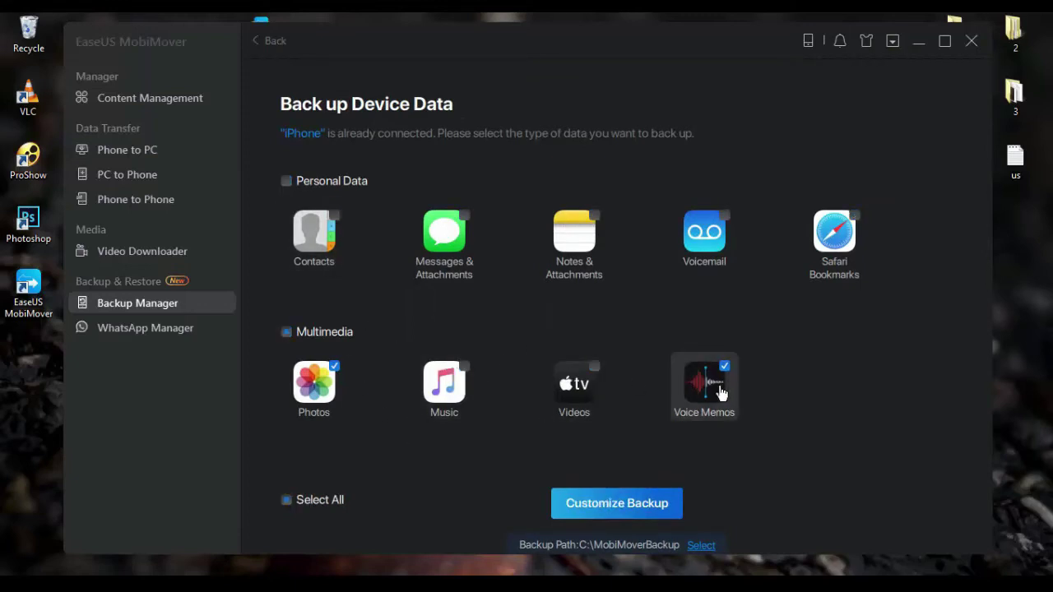
pyautogui.click(719, 382)
pyautogui.click(597, 505)
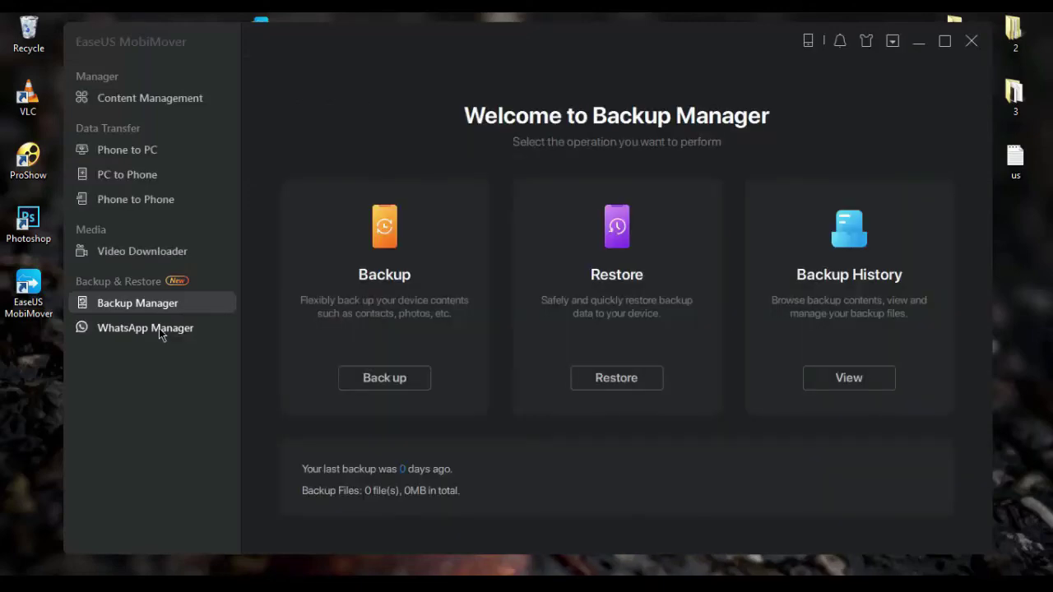
# Back up the iPhone's WhatsApp messages to C:\MobiMoverBackup with WhatsApp Manager
pyautogui.click(159, 326)
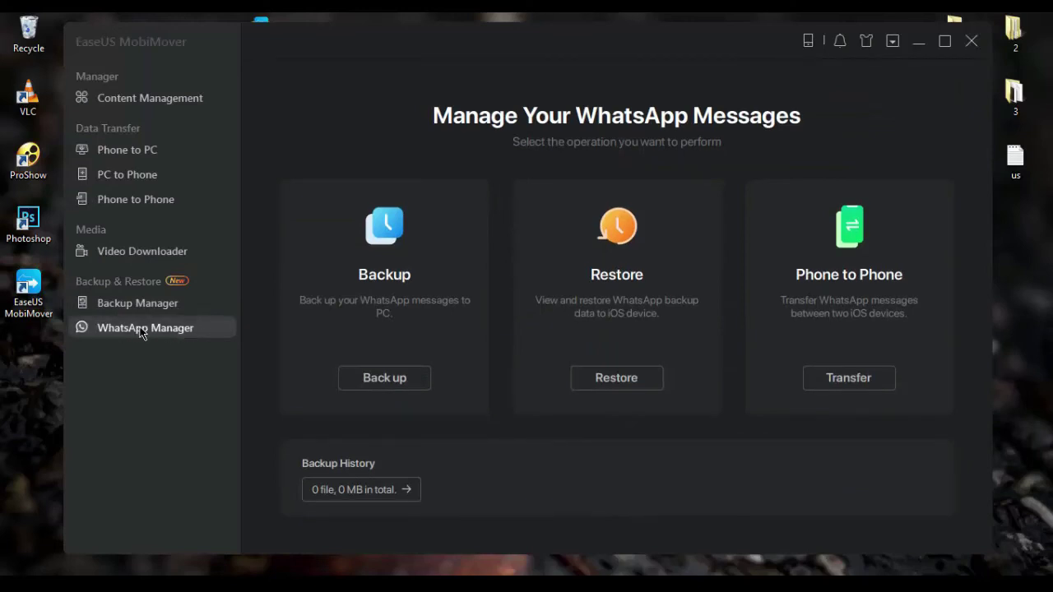
pyautogui.click(401, 385)
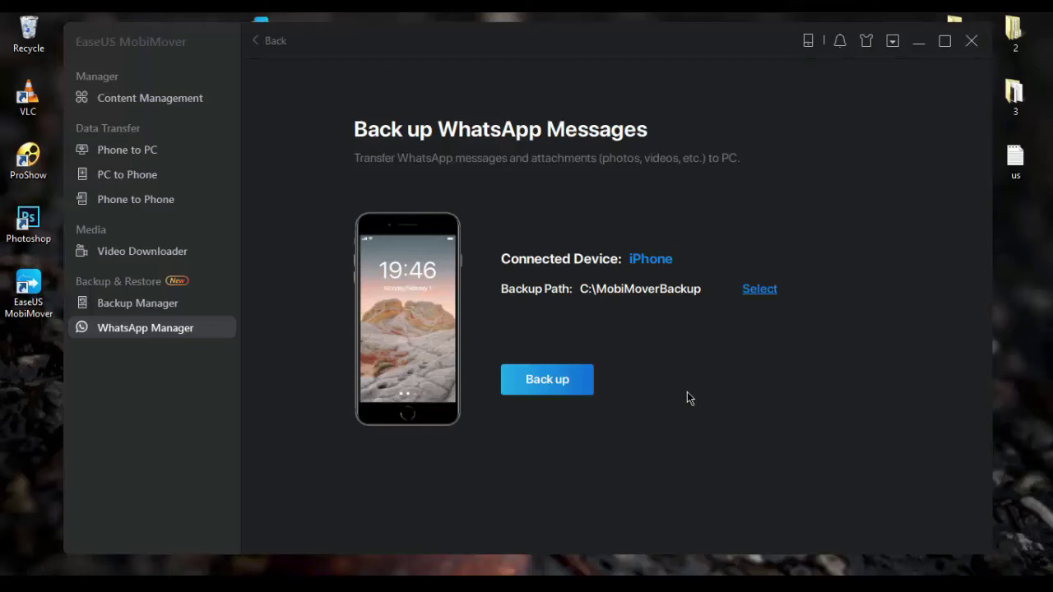
pyautogui.click(565, 384)
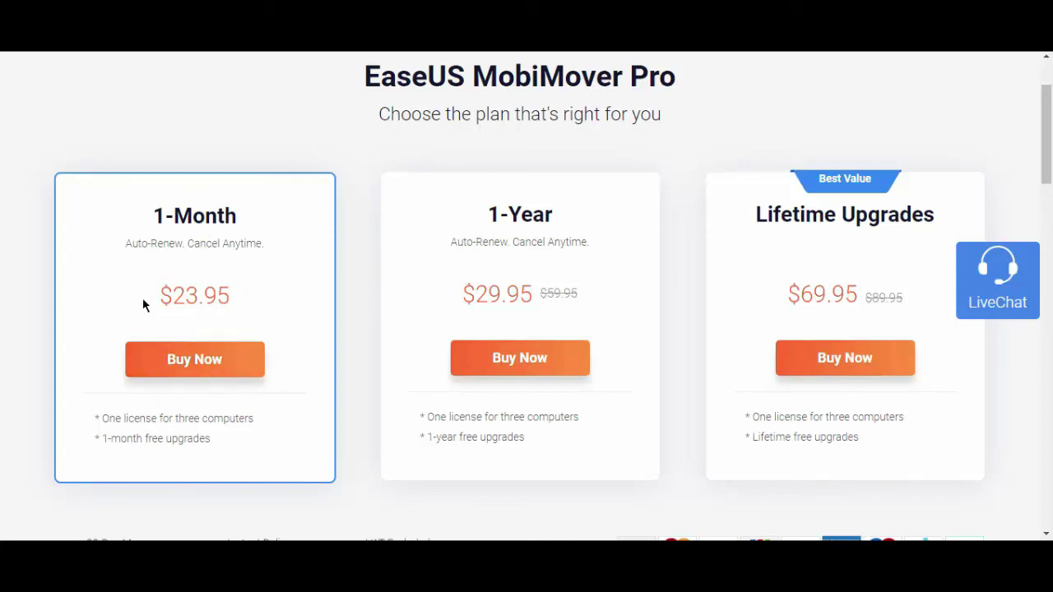
# Compare the prices of the 1-Month, 1-Year and Lifetime Upgrades plans on the EaseUS MobiMover Pro page
pyautogui.moveTo(212, 291); pyautogui.dragTo(245, 302)
pyautogui.click(221, 291)
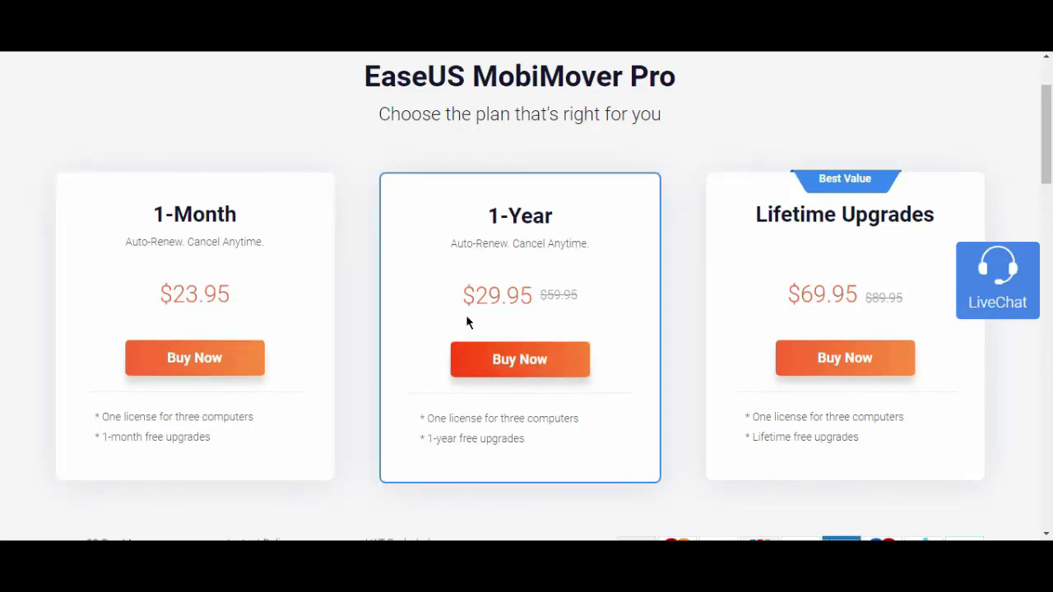
pyautogui.moveTo(462, 294); pyautogui.dragTo(525, 294)
pyautogui.click(527, 295)
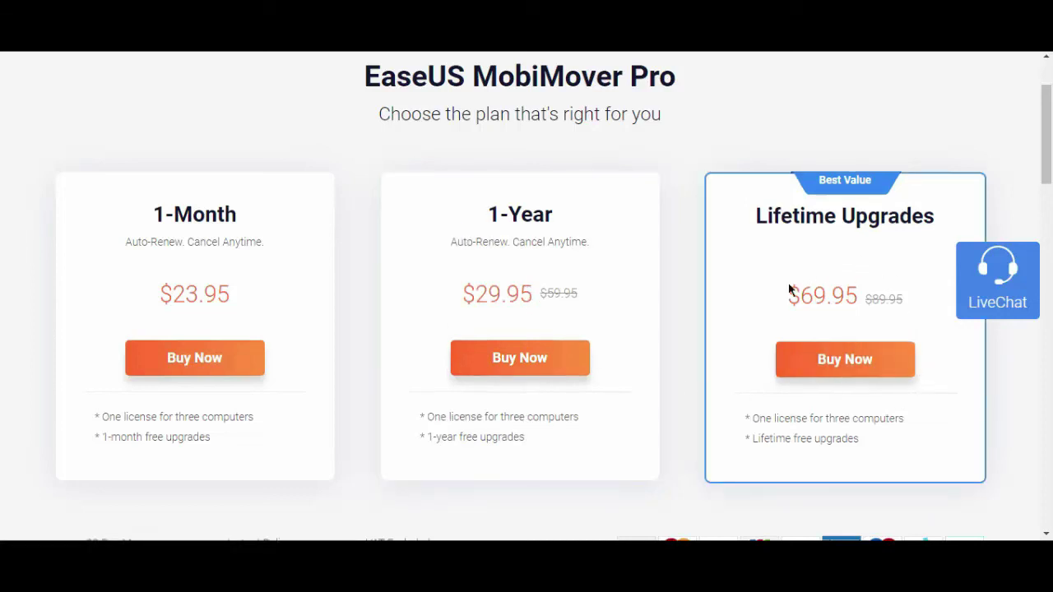
pyautogui.moveTo(795, 294); pyautogui.dragTo(852, 297)
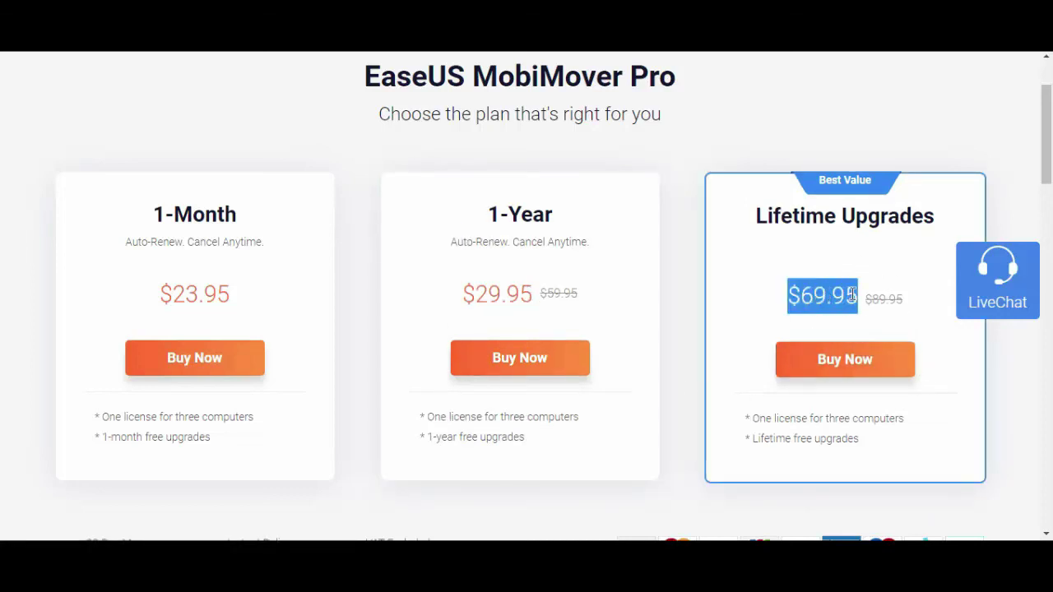
pyautogui.click(781, 298)
pyautogui.scroll(1, 89, 335)
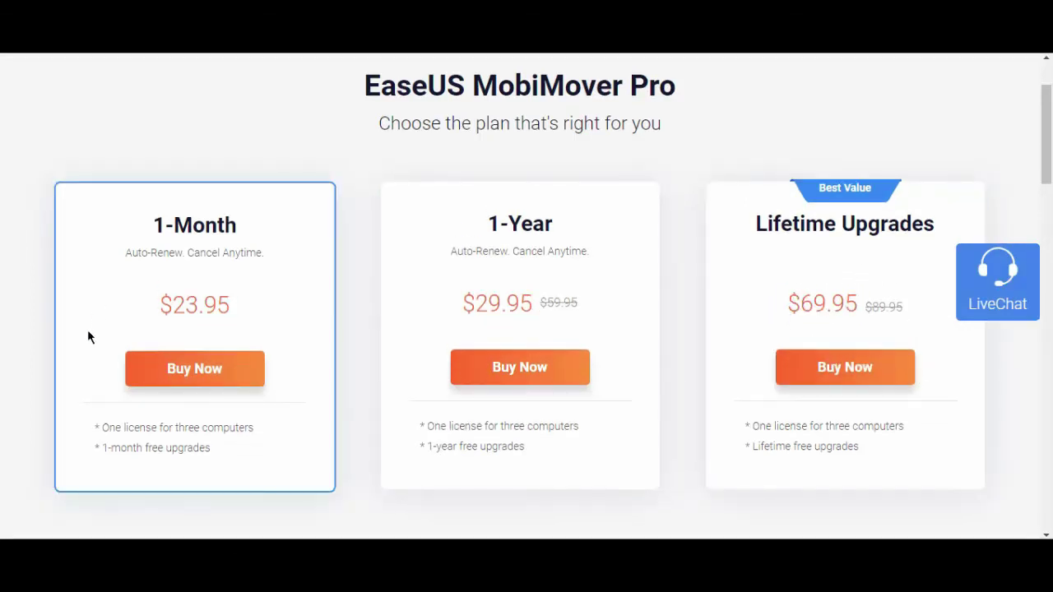
# Order the 1-Month plan, paste and apply the coupon code at checkout, and check the discounted total
pyautogui.click(226, 377)
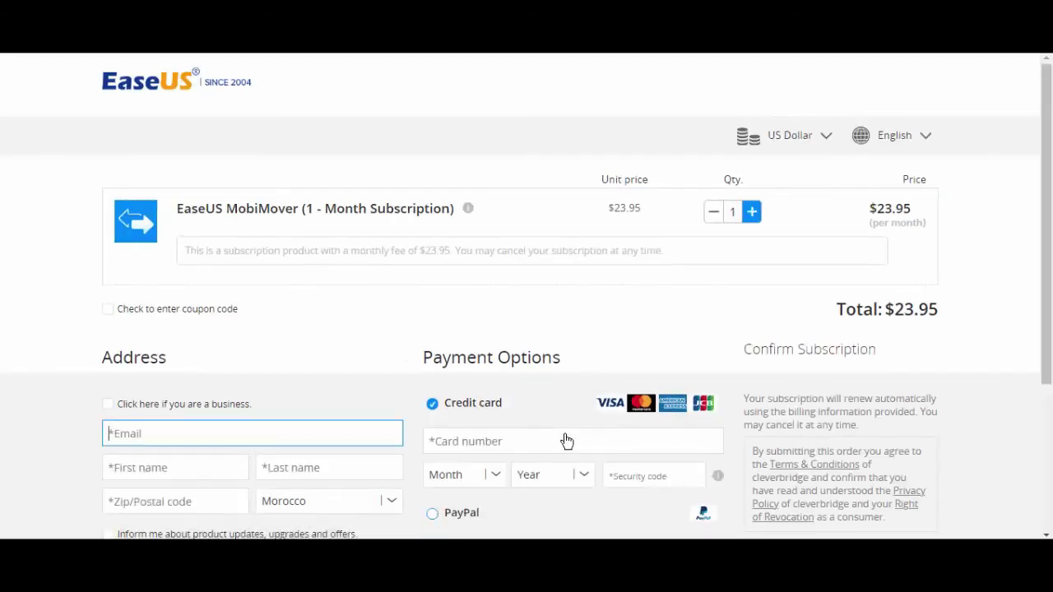
pyautogui.click(131, 316)
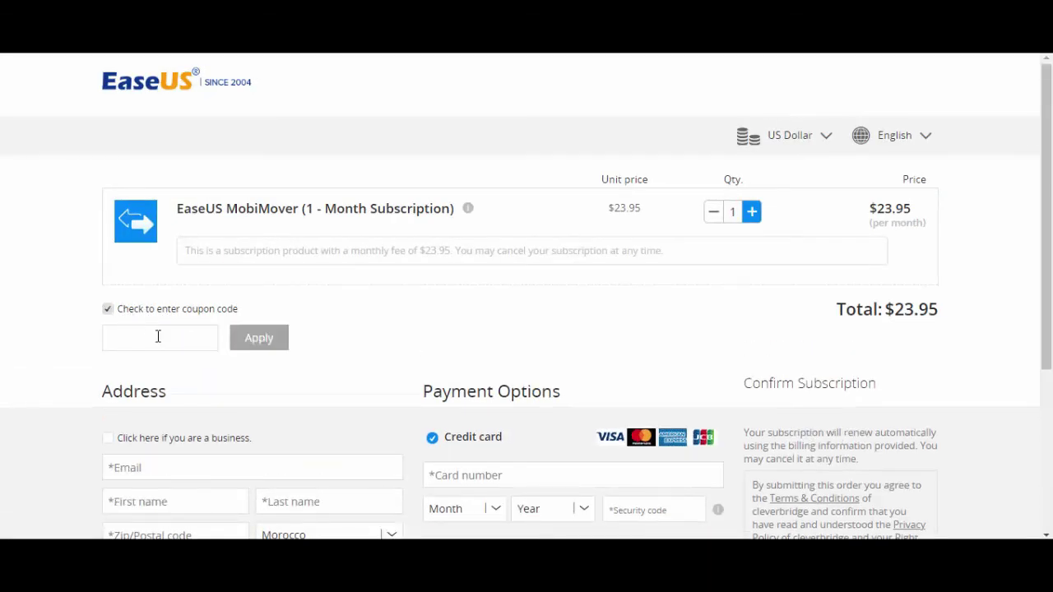
pyautogui.rightClick(158, 335)
pyautogui.click(206, 203)
pyautogui.click(258, 338)
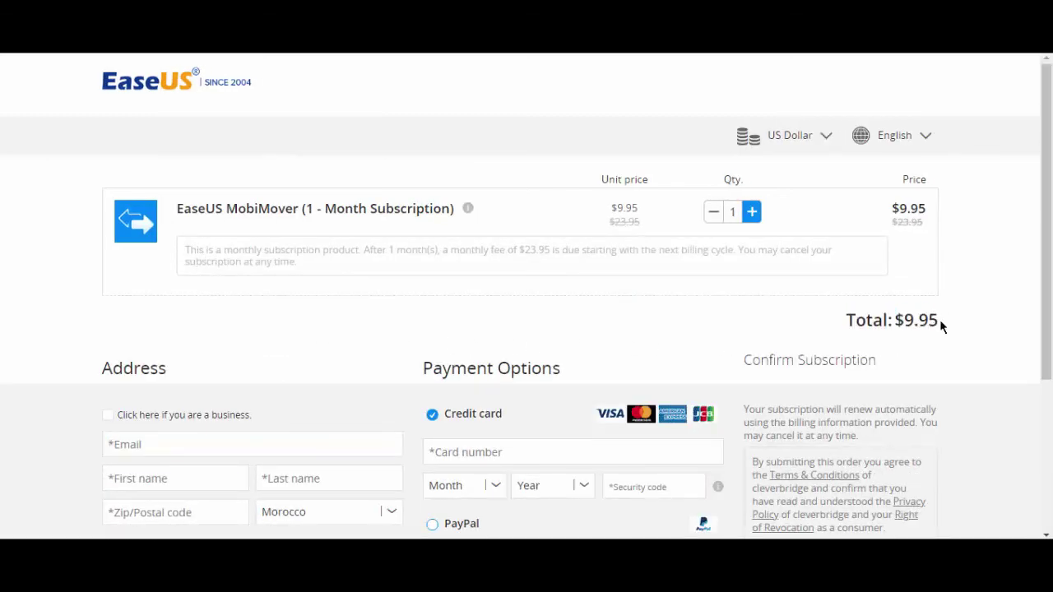
pyautogui.moveTo(843, 328); pyautogui.dragTo(932, 321)
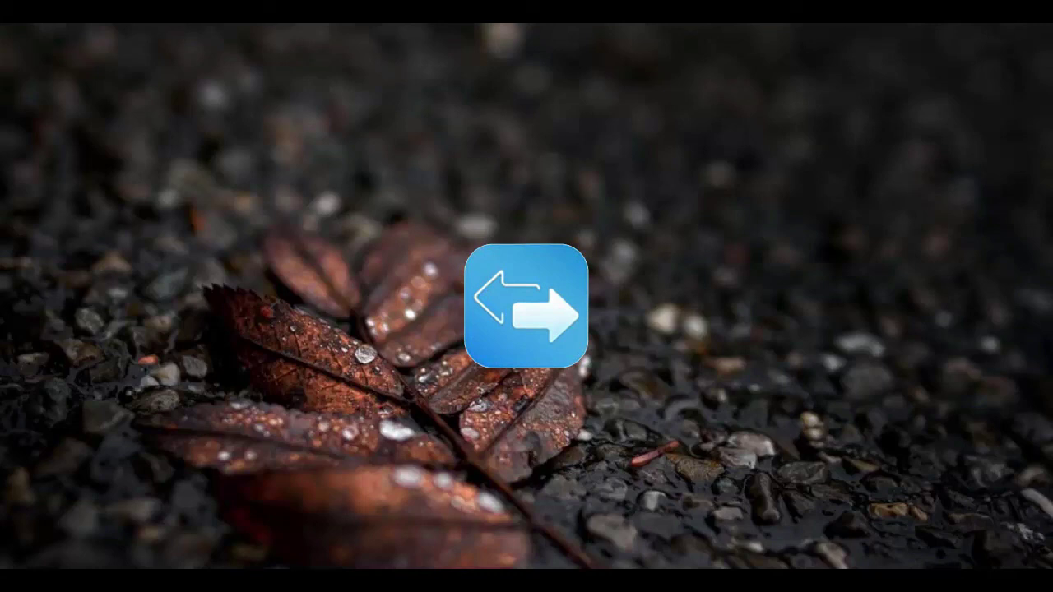